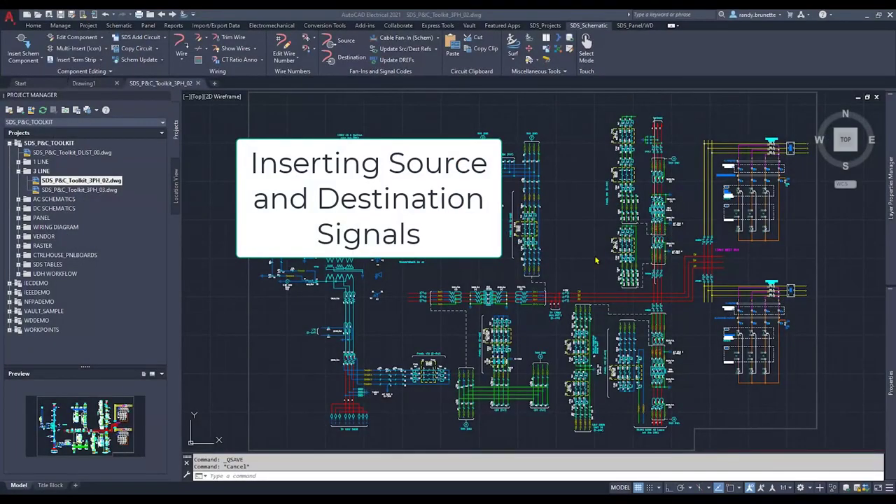
# Step: Zoom to the 138kV West Bus on drawing 02 and start a source signal arrow on the C∅ wire end
pyautogui.click(596, 260)
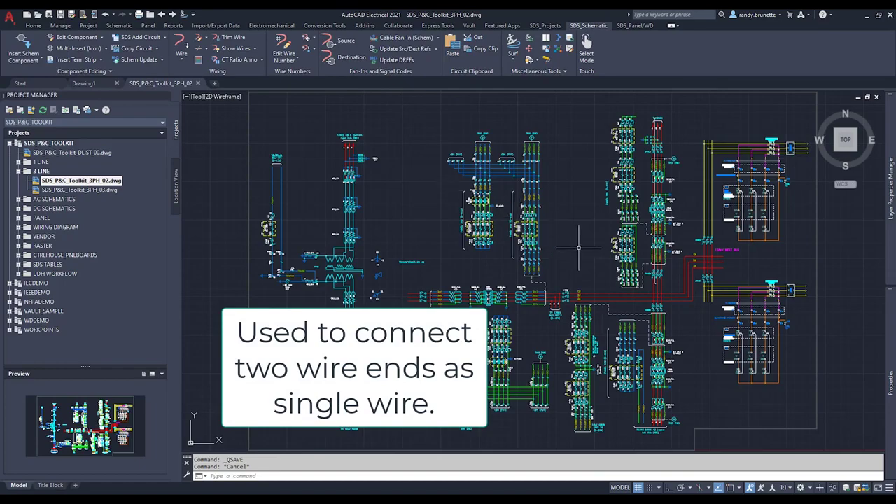
pyautogui.scroll(1, 731, 270)
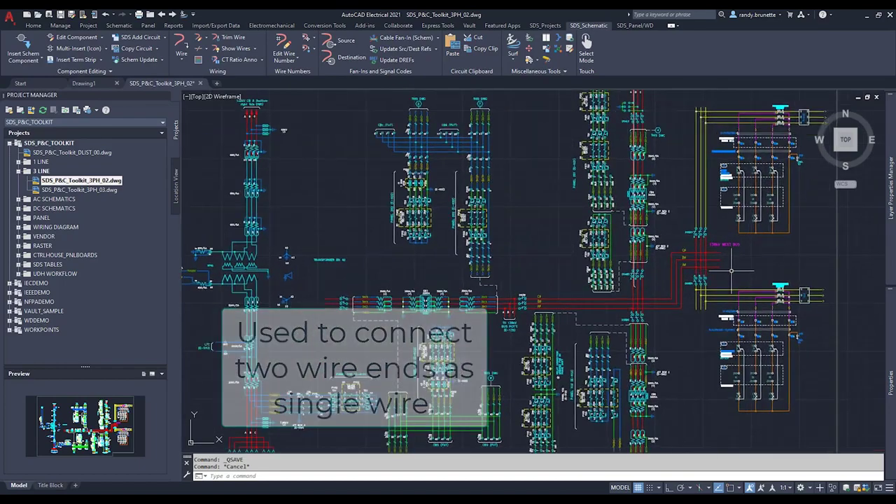
pyautogui.scroll(3, 732, 269)
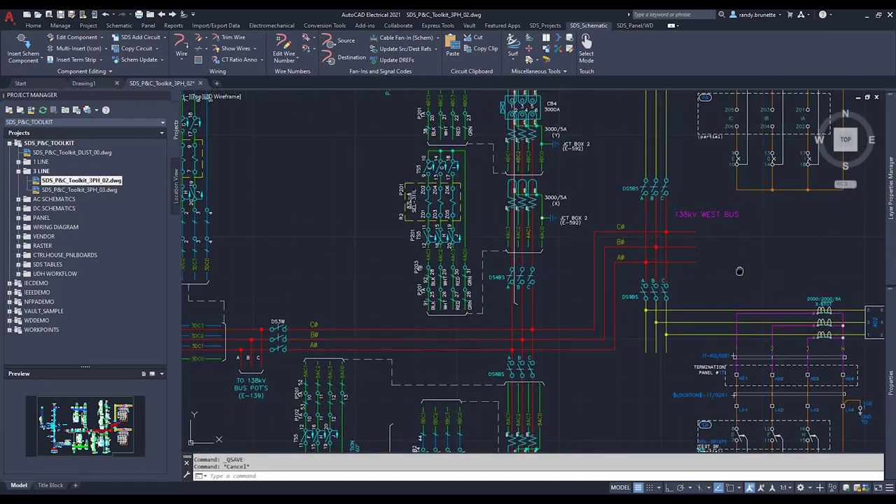
pyautogui.moveTo(739, 271); pyautogui.dragTo(538, 228, button='middle')
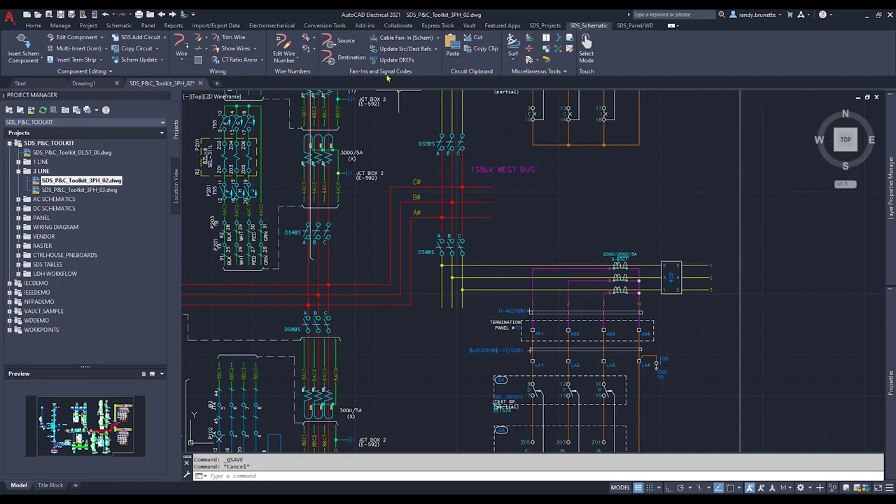
pyautogui.click(352, 47)
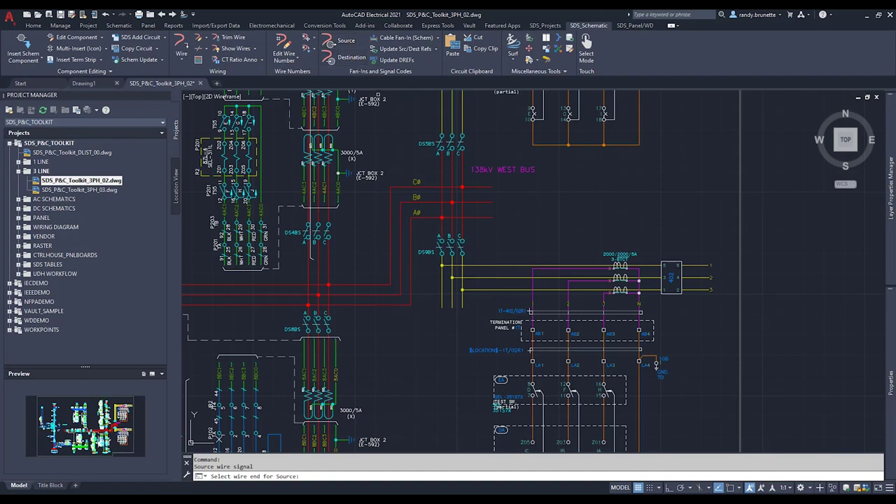
pyautogui.click(488, 186)
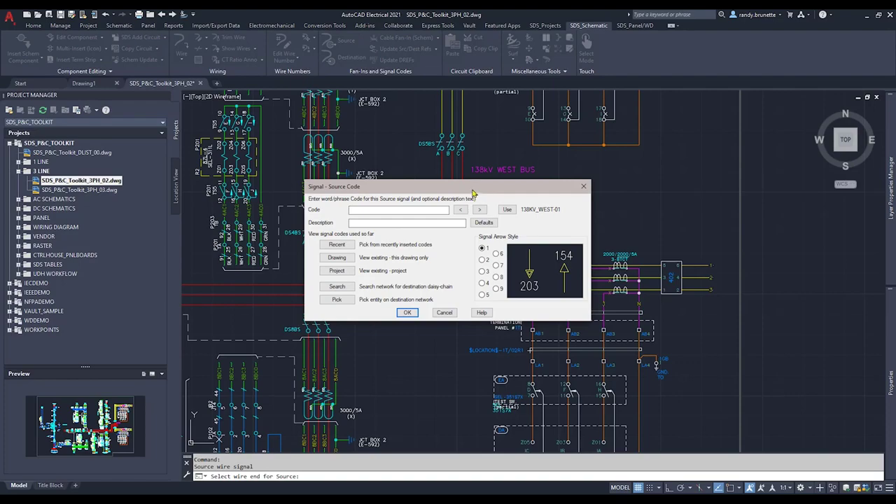
pyautogui.moveTo(473, 193); pyautogui.dragTo(476, 221)
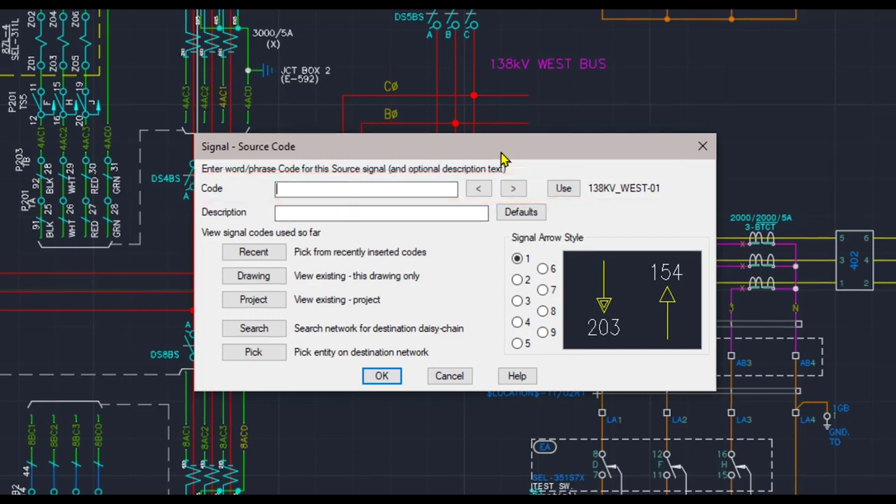
# Step: Change the suggested code 138KV_WEST-01 to 138KV_WEST_BUS_C%%C
pyautogui.click(564, 189)
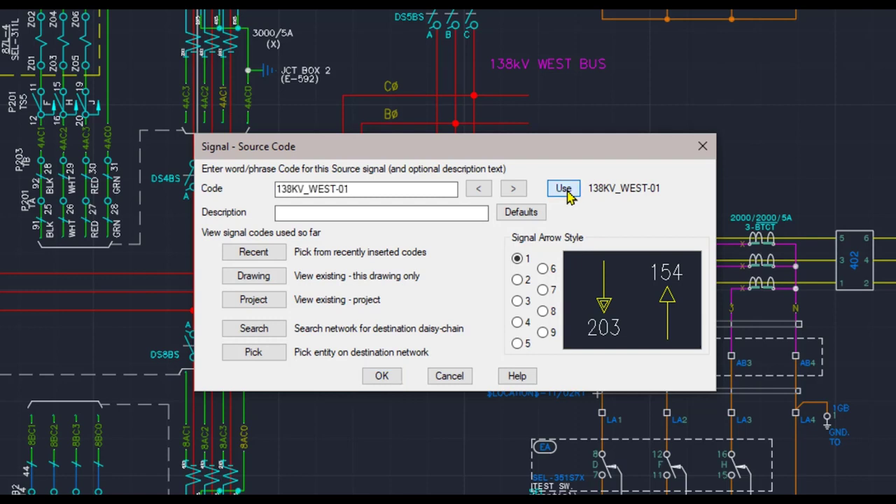
pyautogui.click(378, 191)
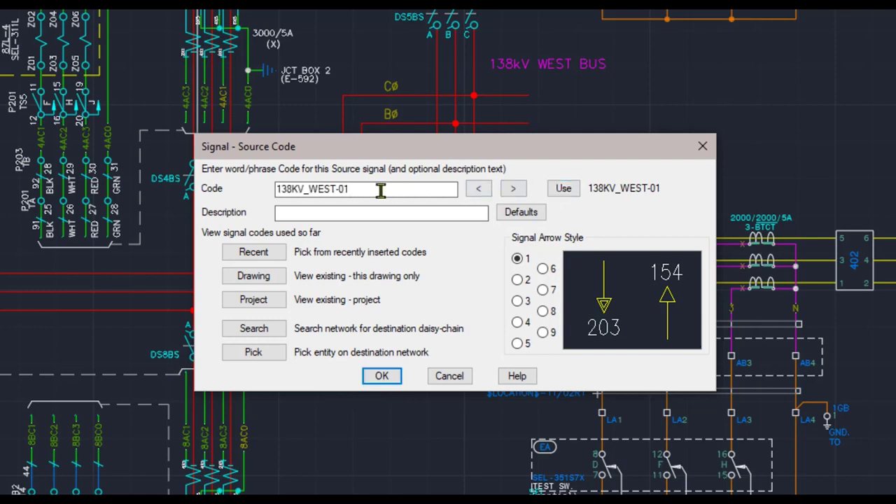
pyautogui.press('BackSpace')
pyautogui.press('BackSpace')
pyautogui.write('_BUS_C%%C')
# Step: Describe the signal as 'C Phase', keep arrow style 1, and insert the C∅ source arrow
pyautogui.click(389, 214)
pyautogui.write('C Phase')
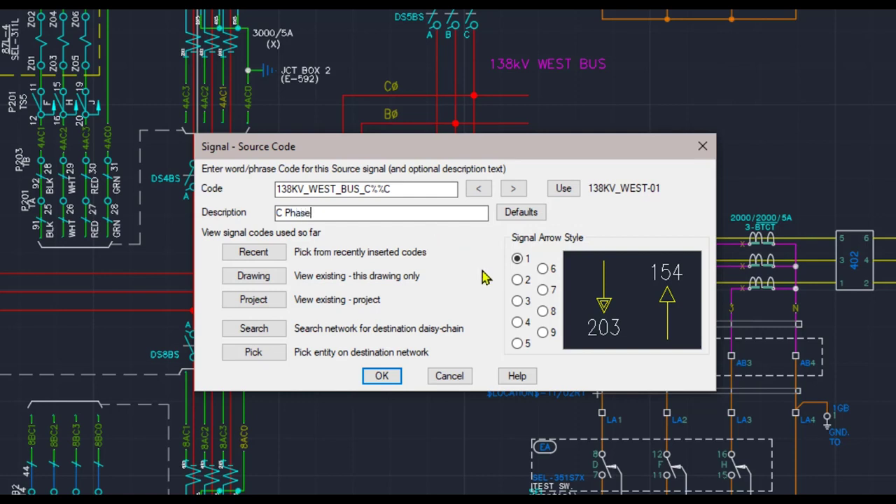
pyautogui.click(518, 281)
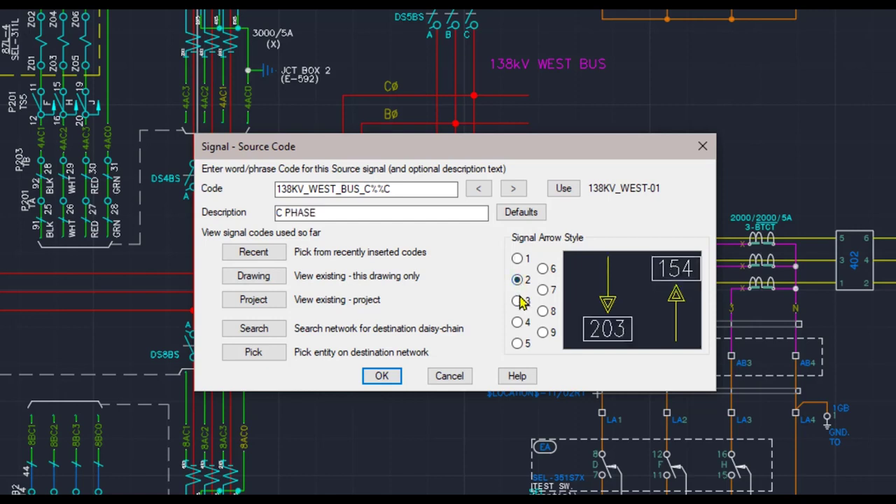
pyautogui.click(518, 301)
pyautogui.click(520, 323)
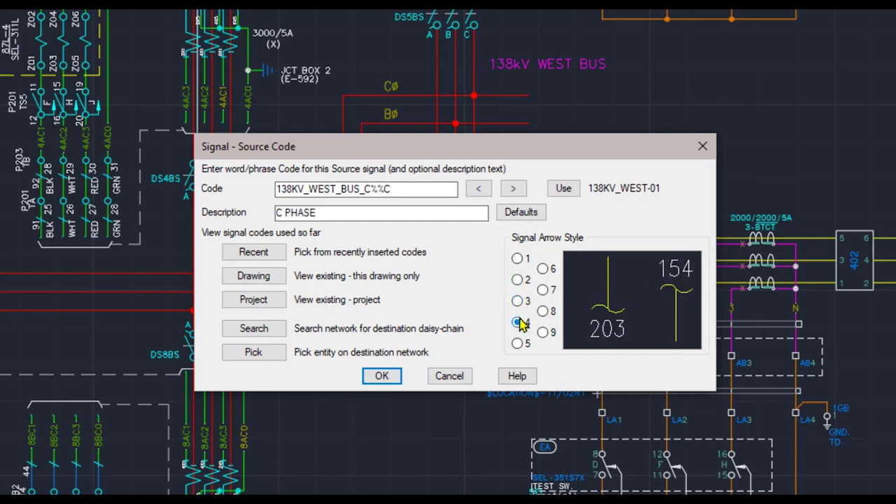
pyautogui.click(519, 344)
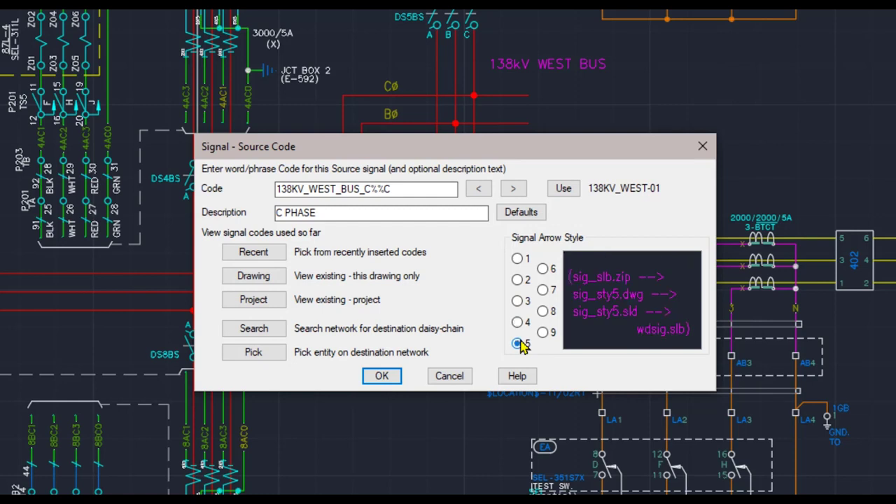
pyautogui.click(518, 259)
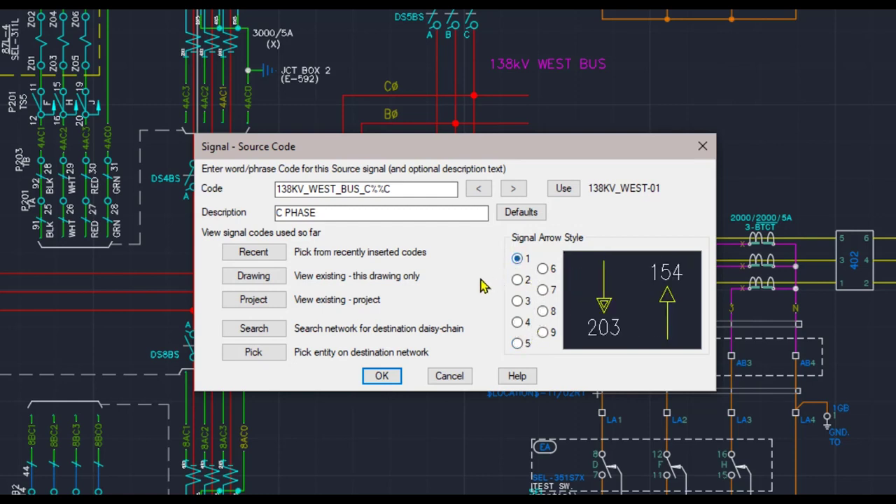
pyautogui.click(382, 378)
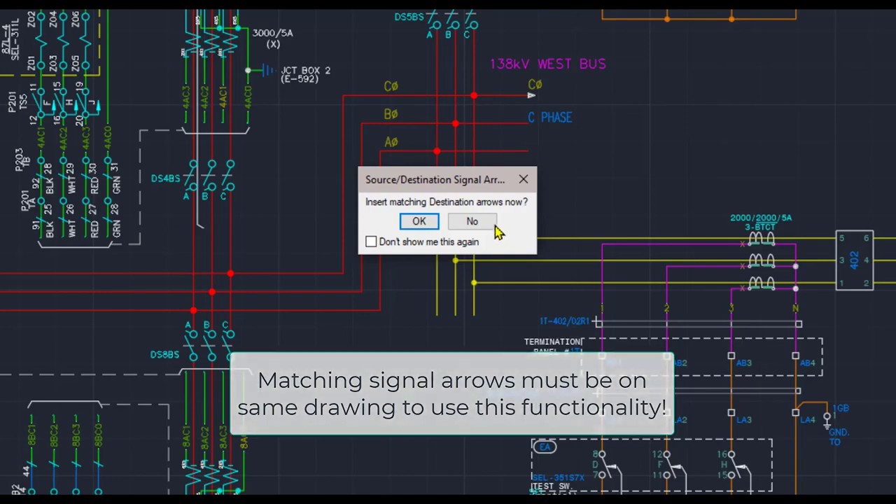
# Step: Decline matching destination arrows and pick the next phase wire end for a source arrow
pyautogui.click(488, 222)
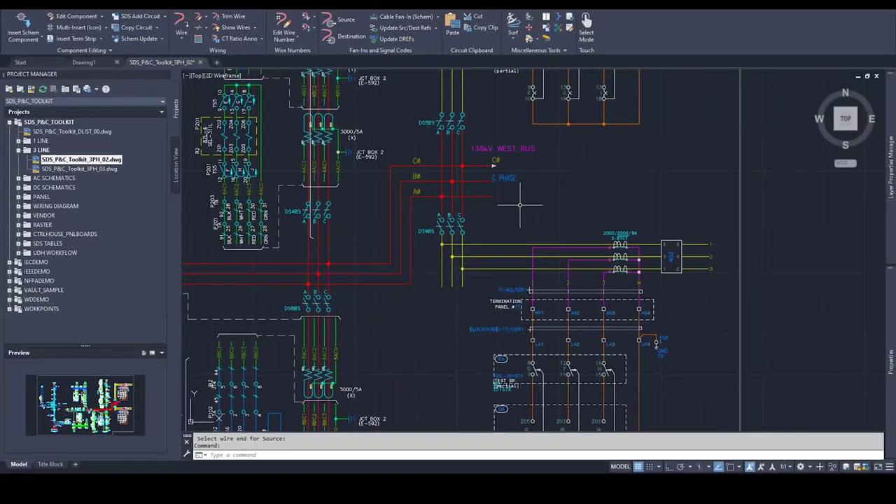
pyautogui.click(497, 184)
# Step: Add B and A source arrows on the B∅ and A∅ wires, declining matching destination arrows for each
pyautogui.write('BUS_B%%C')
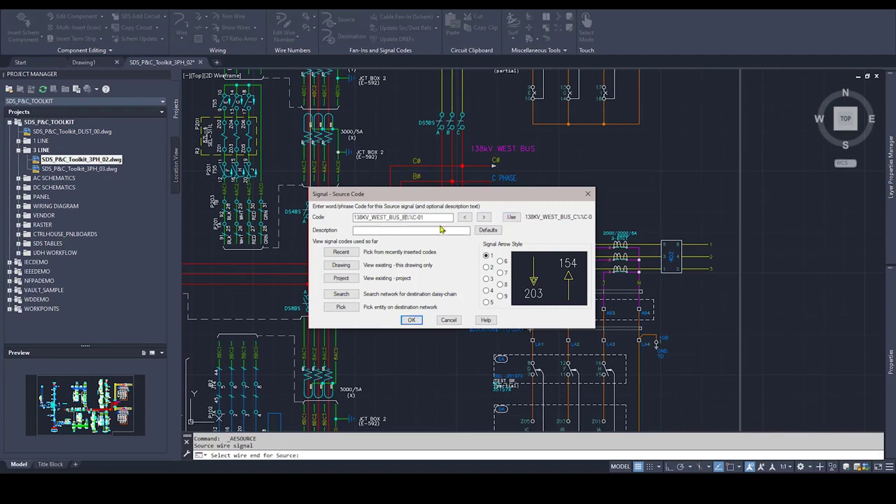
pyautogui.click(412, 320)
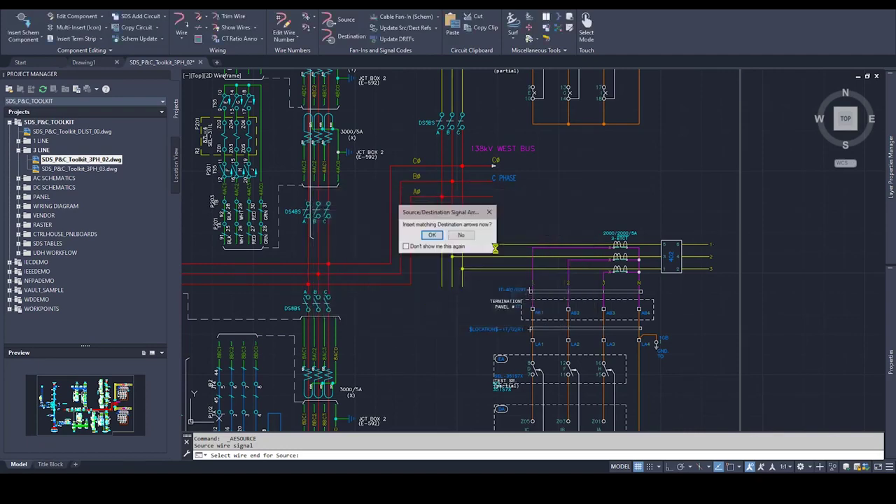
pyautogui.click(463, 233)
pyautogui.click(488, 196)
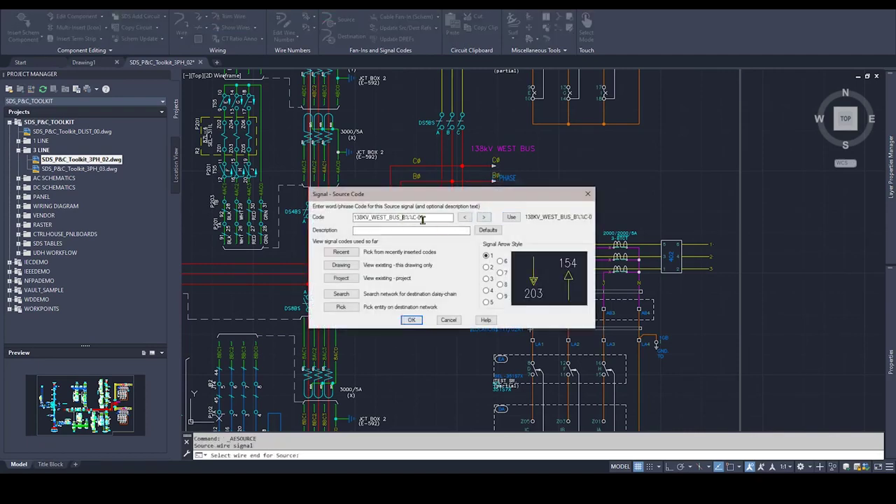
pyautogui.write('A')
pyautogui.click(412, 320)
pyautogui.click(460, 236)
# Step: Move the PHASE labels beside the signal arrows, then open SDS_P&C_Toolkit_3PH_03.dwg
pyautogui.scroll(2, 505, 185)
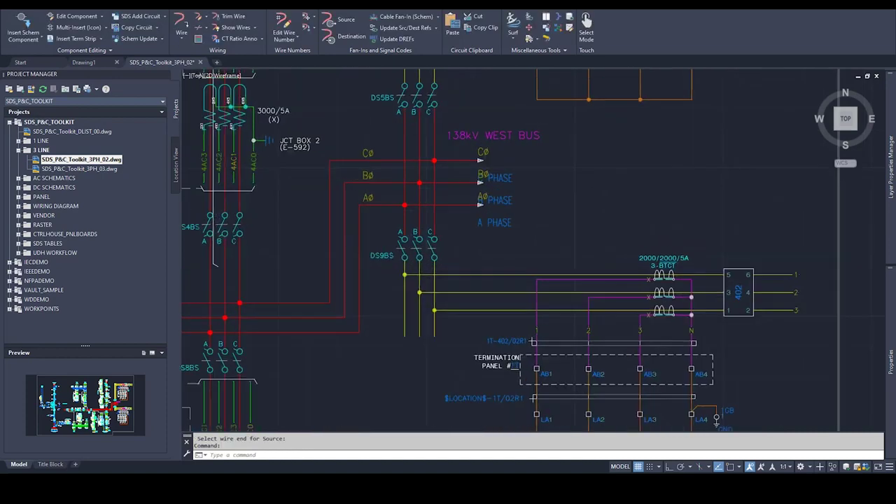
pyautogui.rightClick(505, 180)
pyautogui.moveTo(497, 221)
pyautogui.click(566, 231)
pyautogui.click(494, 200)
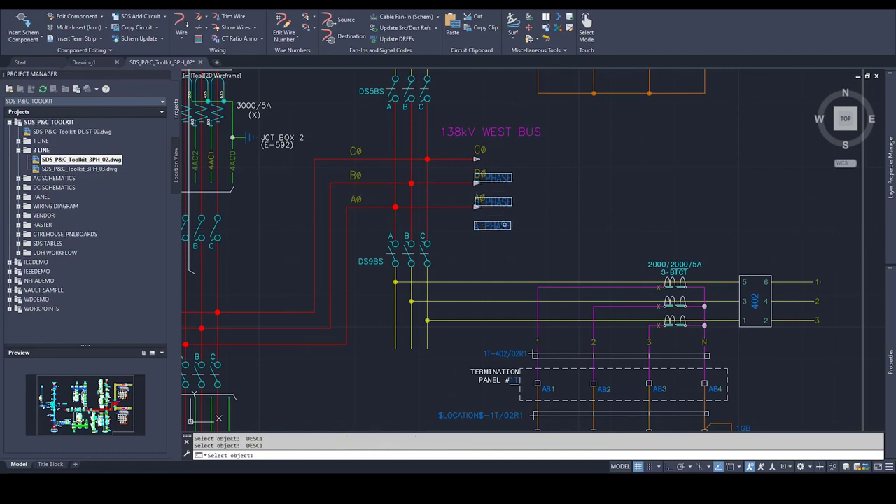
pyautogui.press('Return')
pyautogui.click(550, 216)
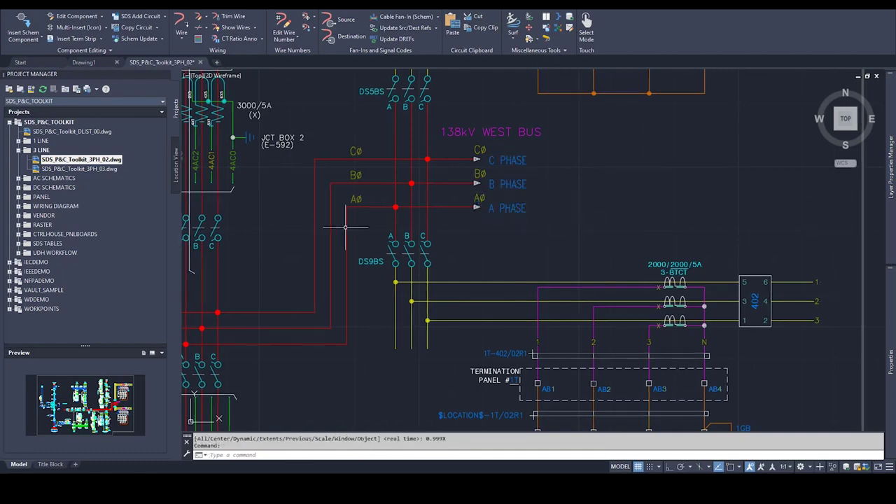
pyautogui.doubleClick(95, 170)
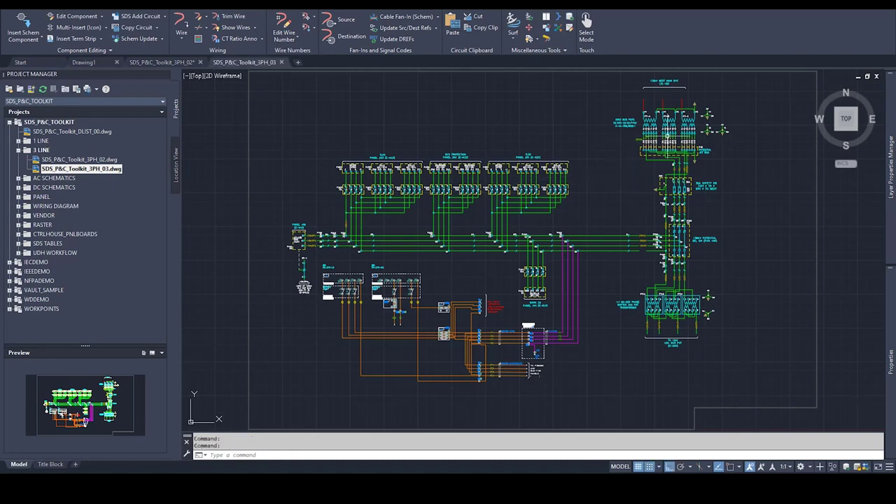
# Step: Zoom to the PT-A/B/C bus potentials, turn snap off, and start a destination arrow on the PT-A wire
pyautogui.scroll(5, 471, 157)
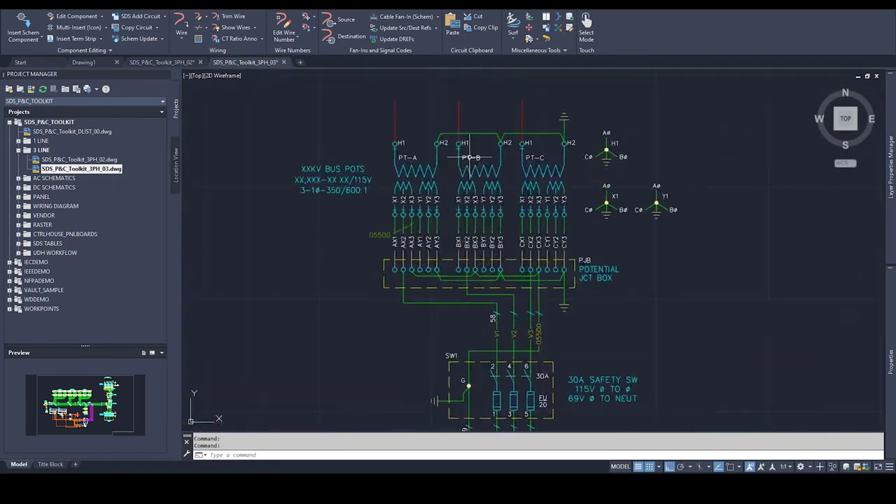
pyautogui.scroll(1, 471, 157)
pyautogui.moveTo(470, 157); pyautogui.dragTo(515, 215, button='middle')
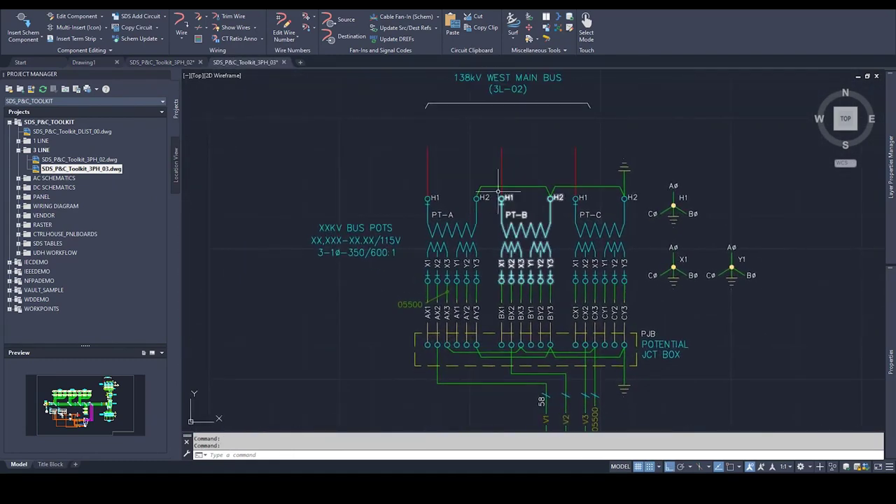
pyautogui.click(343, 35)
pyautogui.press('F9')
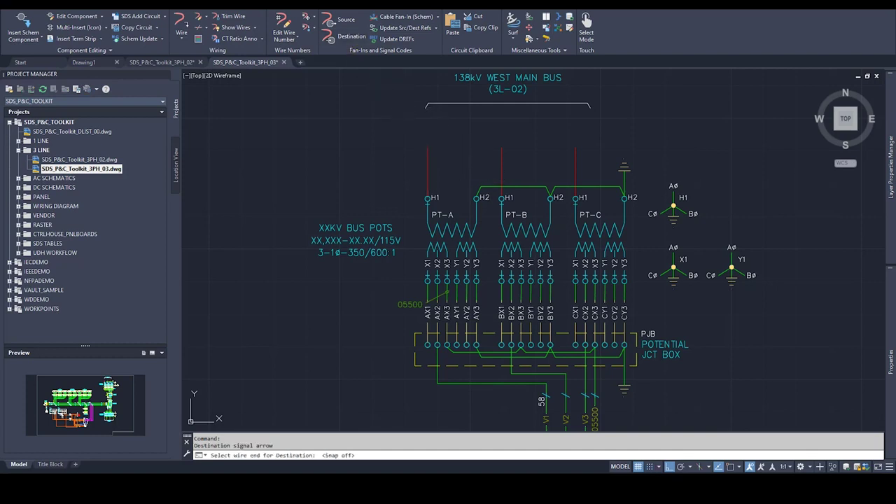
pyautogui.click(427, 150)
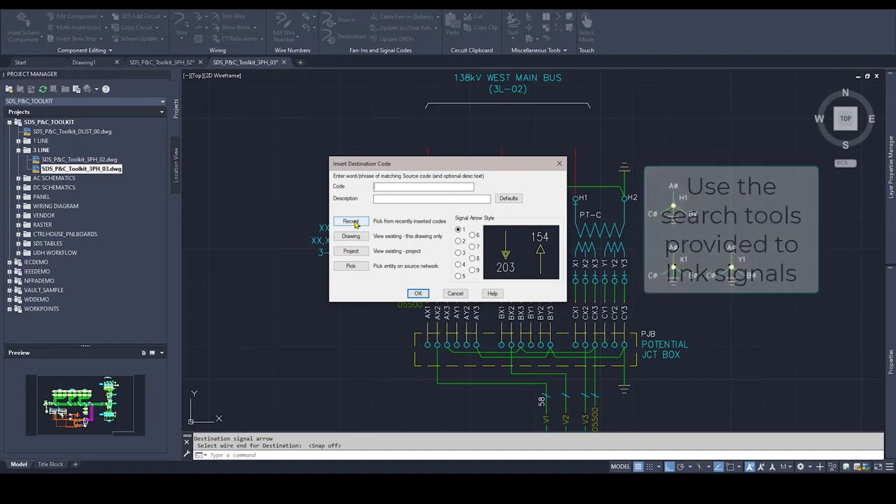
# Step: Link the PT-A destination arrow to the recent A PHASE 138KV_WEST_BUS code using arrow style 4
pyautogui.click(353, 222)
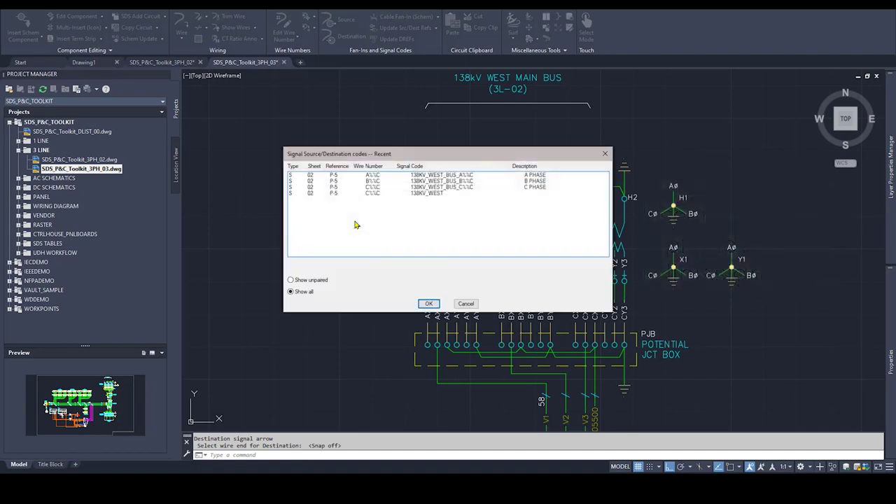
pyautogui.click(376, 176)
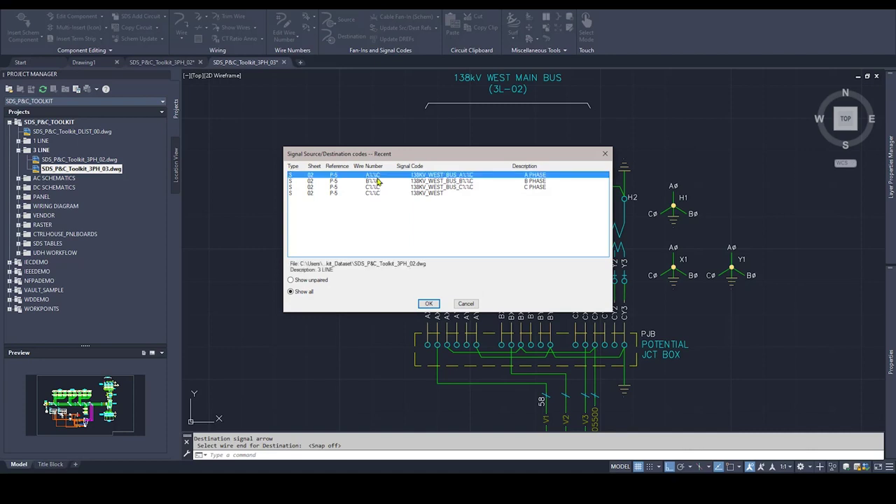
pyautogui.click(429, 304)
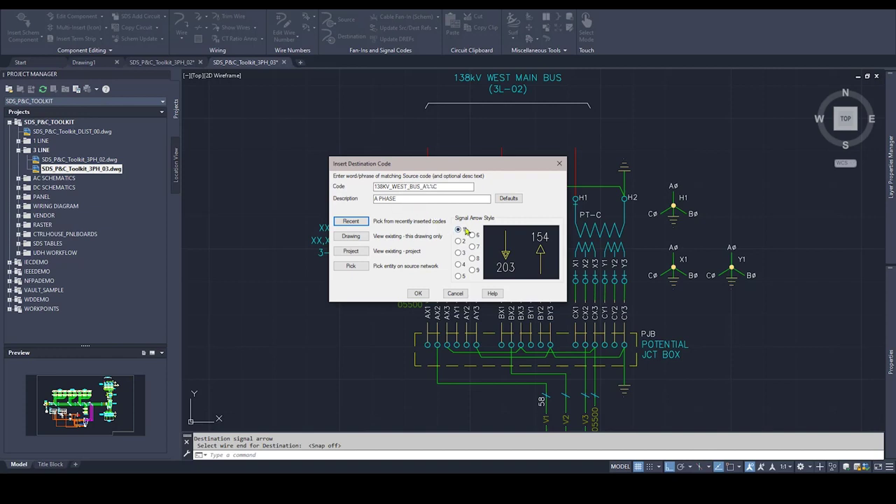
pyautogui.click(459, 242)
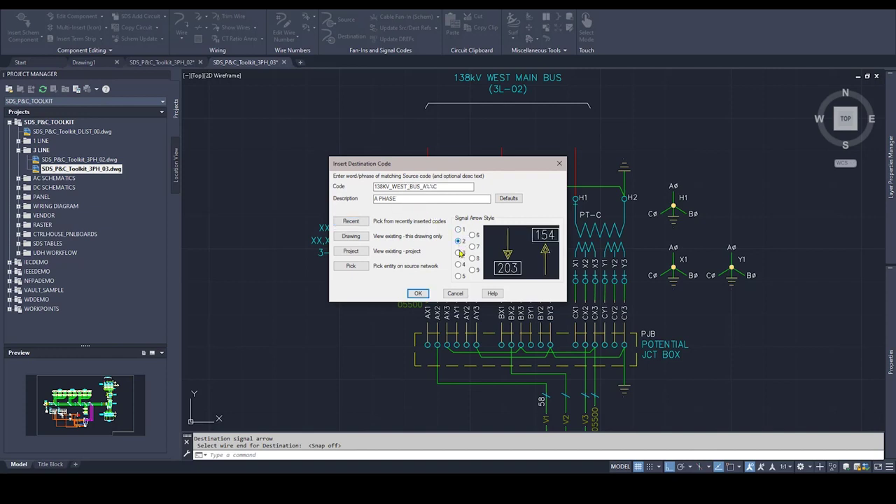
pyautogui.click(459, 254)
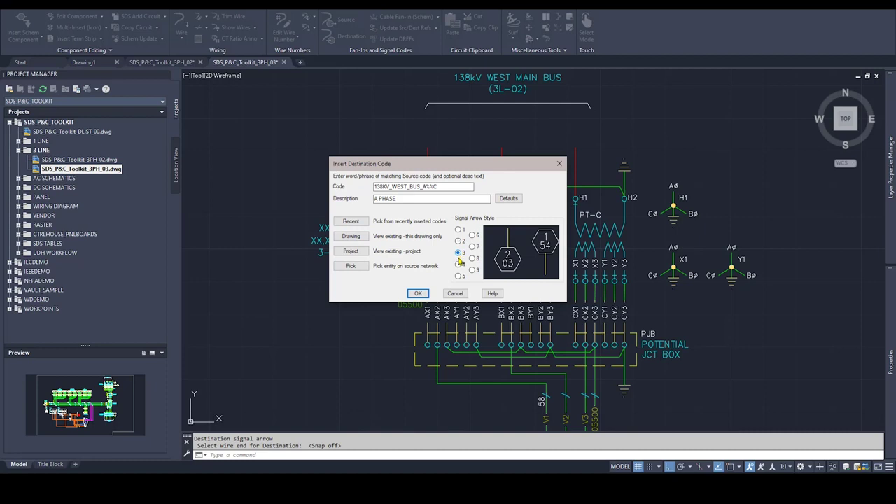
pyautogui.click(459, 265)
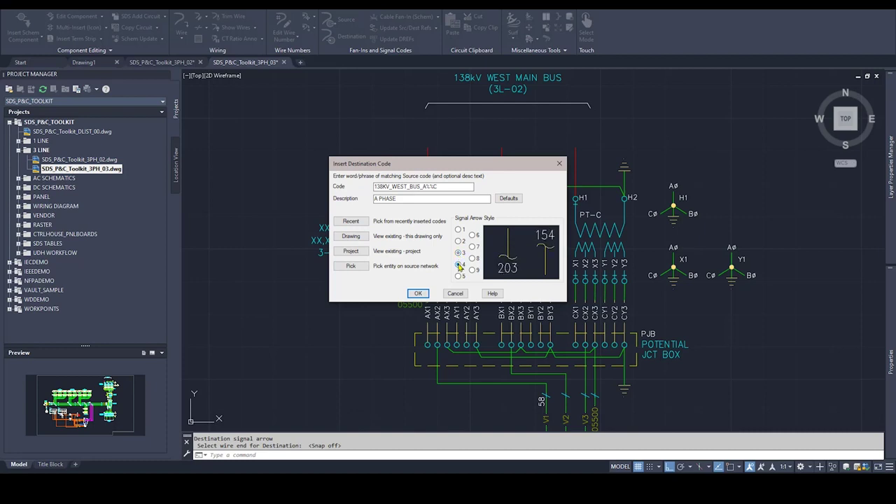
pyautogui.click(419, 294)
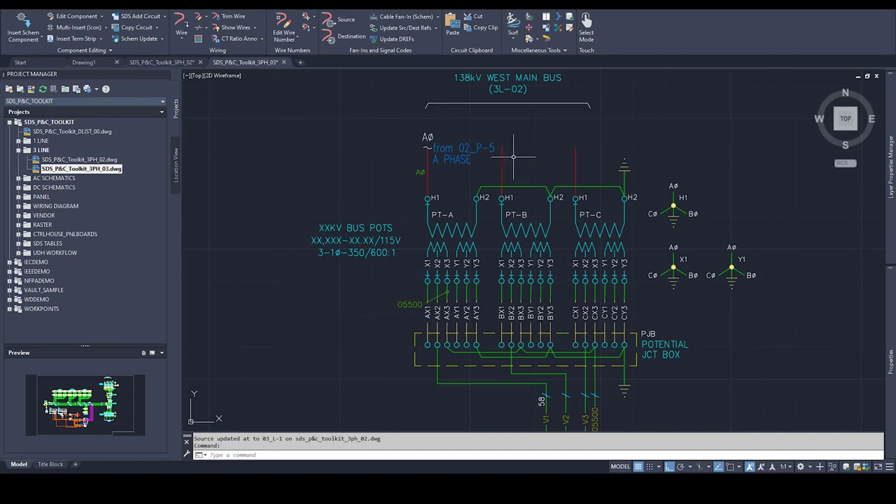
# Step: Add the B PHASE destination arrow on the PT-B wire from the project code list, updating the wire layer
pyautogui.press('Return')
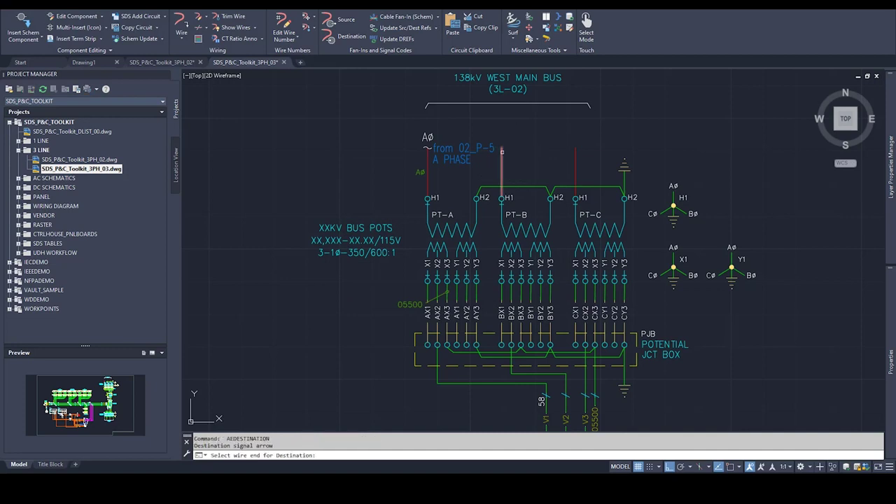
pyautogui.click(501, 154)
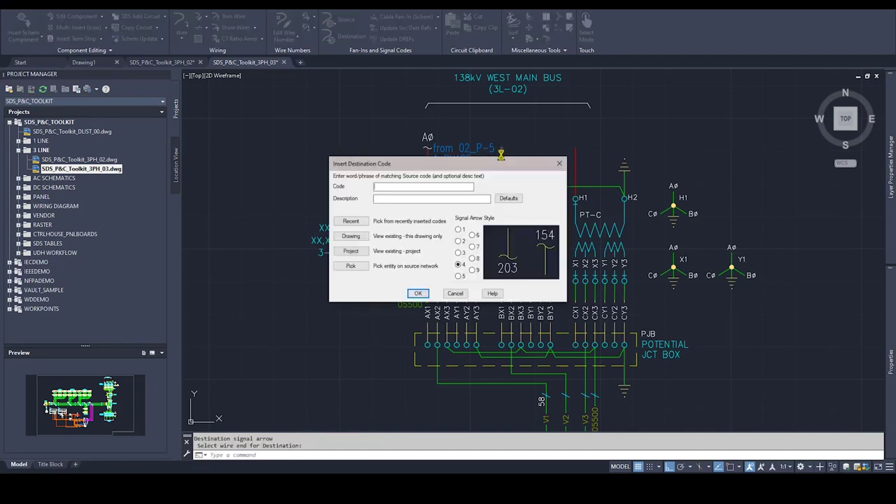
pyautogui.click(350, 251)
pyautogui.click(456, 174)
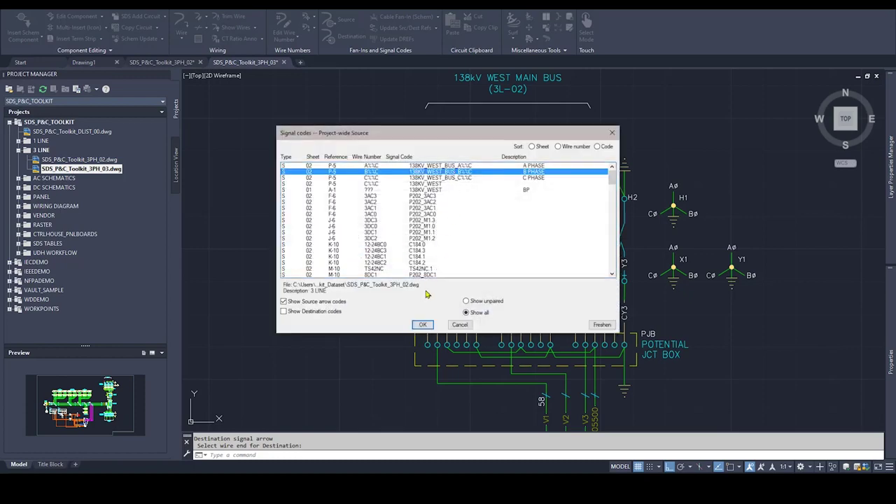
pyautogui.click(423, 325)
pyautogui.click(419, 294)
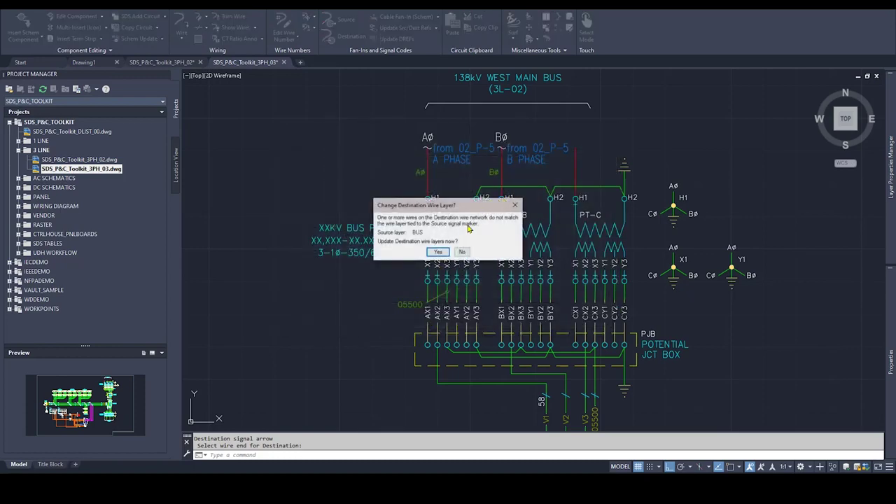
pyautogui.click(438, 252)
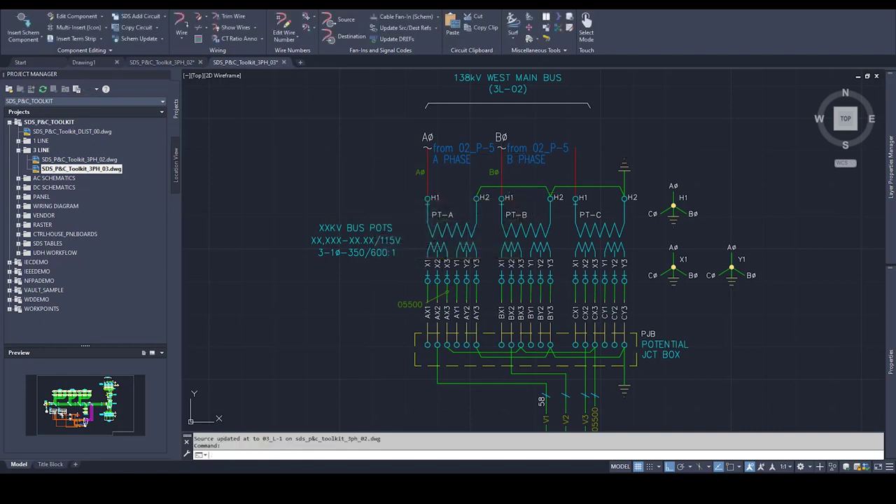
# Step: Add the C PHASE destination arrow on the PT-C wire from recent codes, leaving the wire layer unchanged
pyautogui.press('Return')
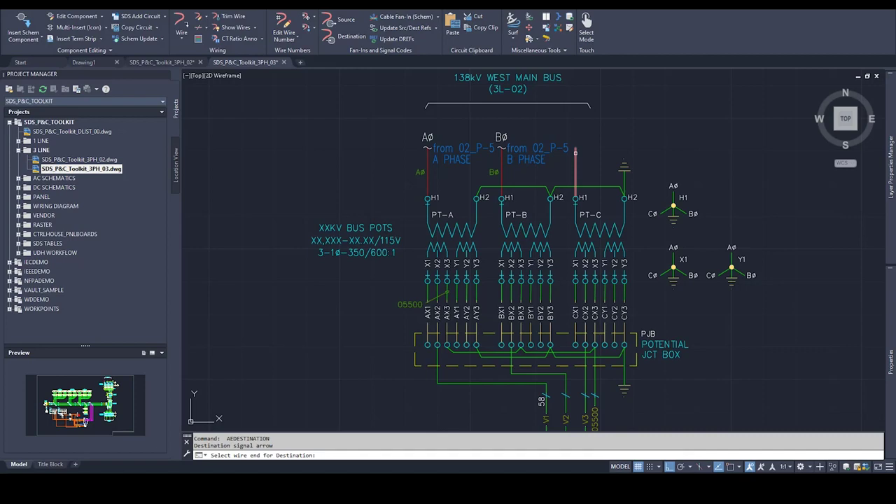
pyautogui.click(576, 149)
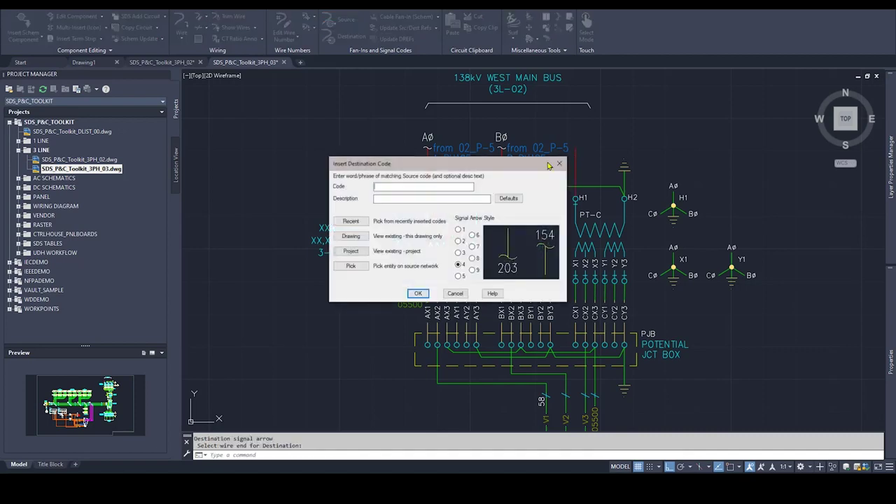
pyautogui.click(353, 221)
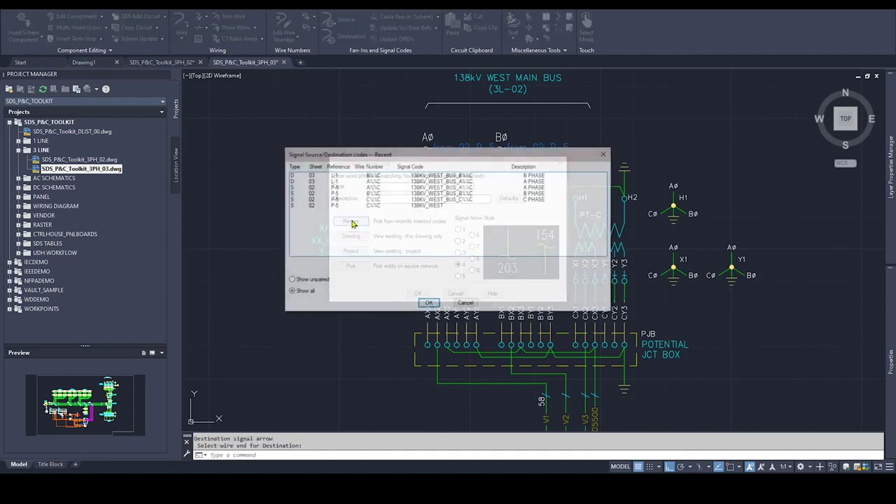
pyautogui.click(444, 200)
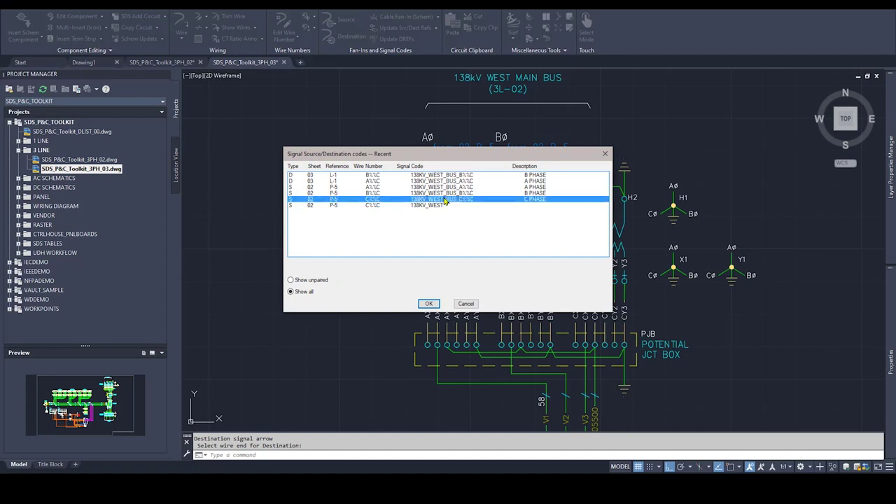
pyautogui.click(430, 304)
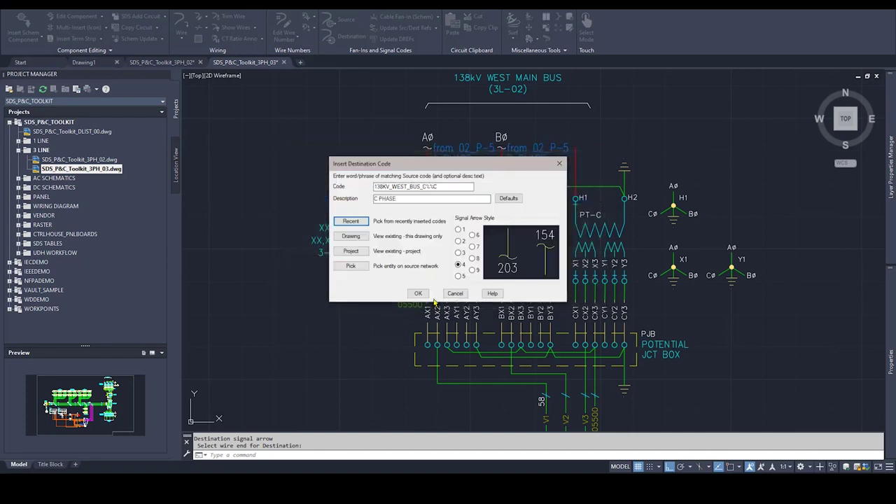
pyautogui.click(419, 294)
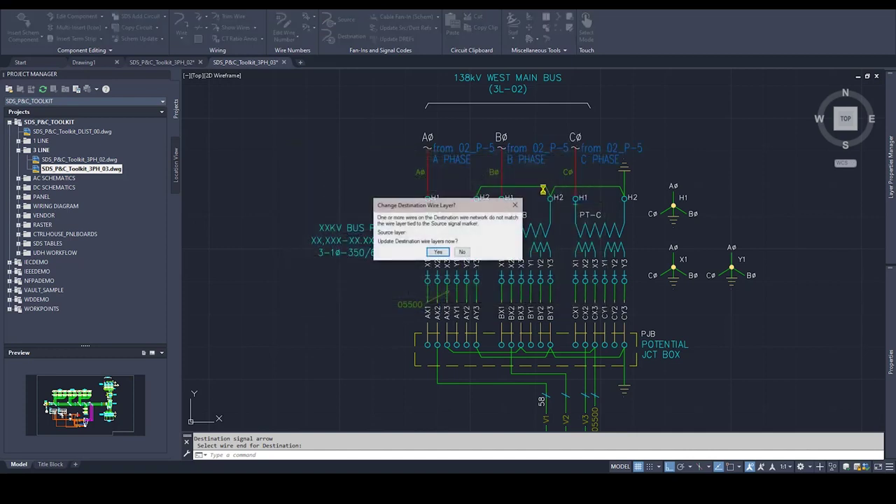
pyautogui.click(461, 254)
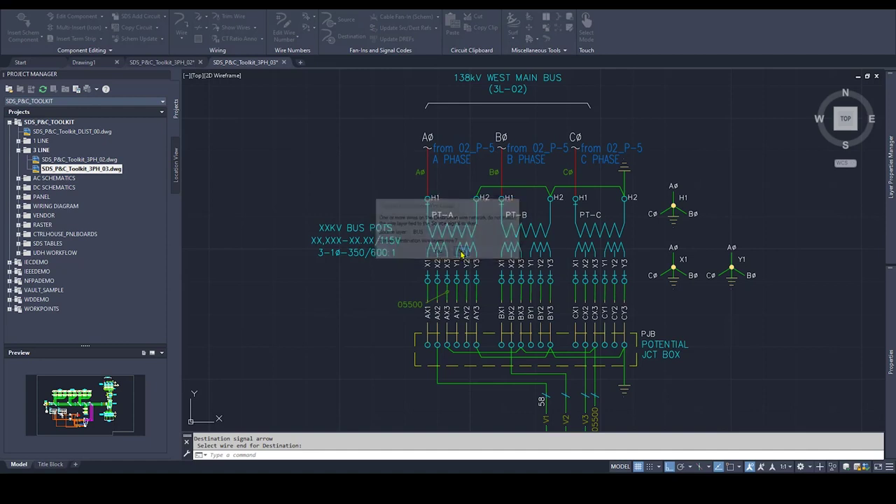
# Step: Surf from the A-phase destination arrow back to its source arrows in drawing 02
pyautogui.rightClick(428, 137)
pyautogui.click(462, 143)
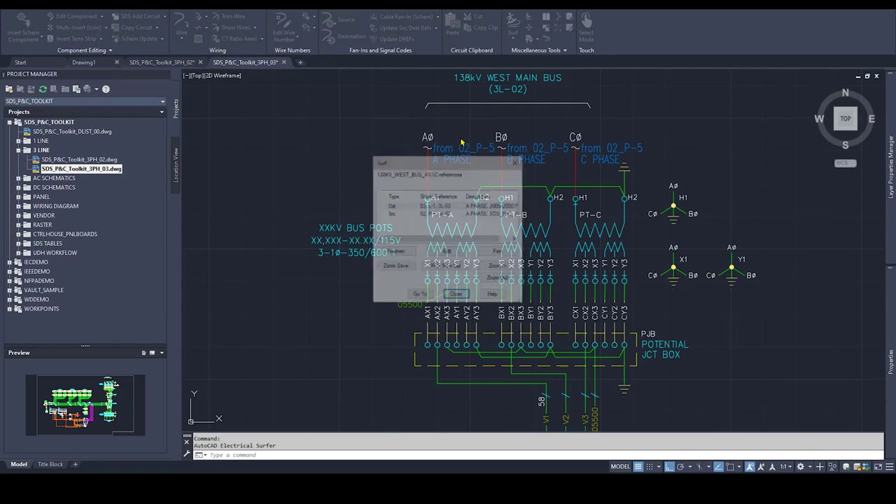
pyautogui.click(422, 214)
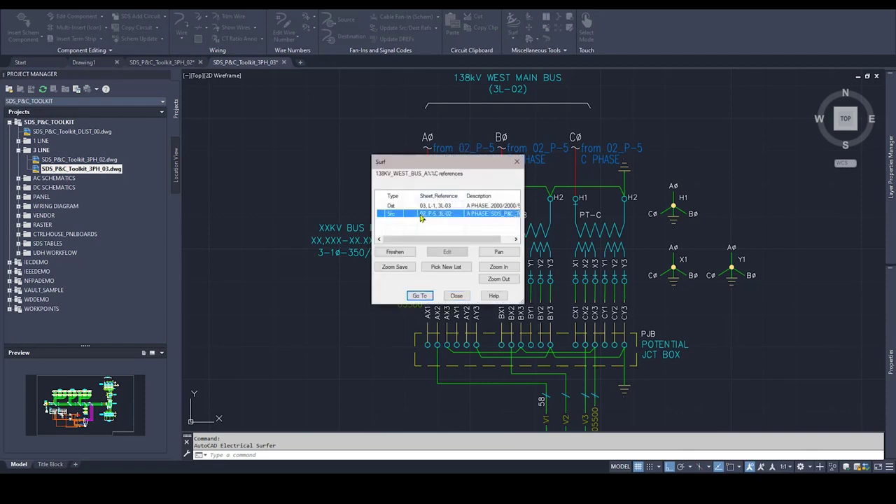
pyautogui.click(420, 296)
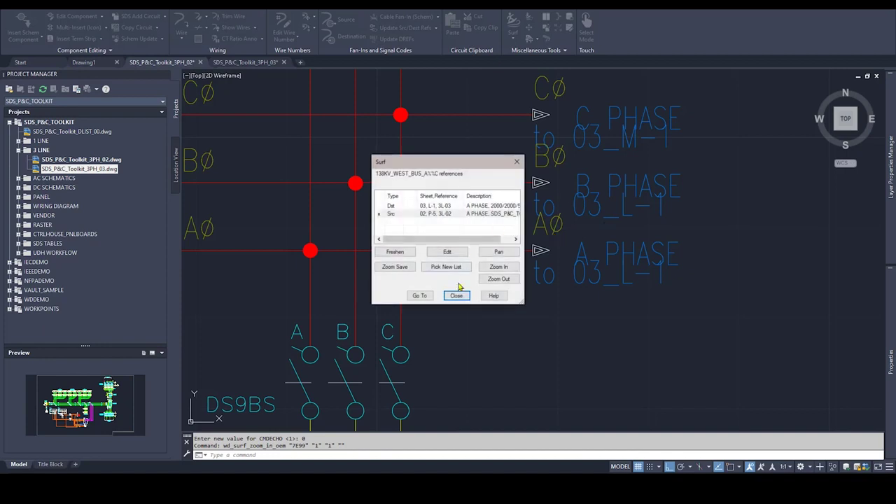
pyautogui.click(457, 294)
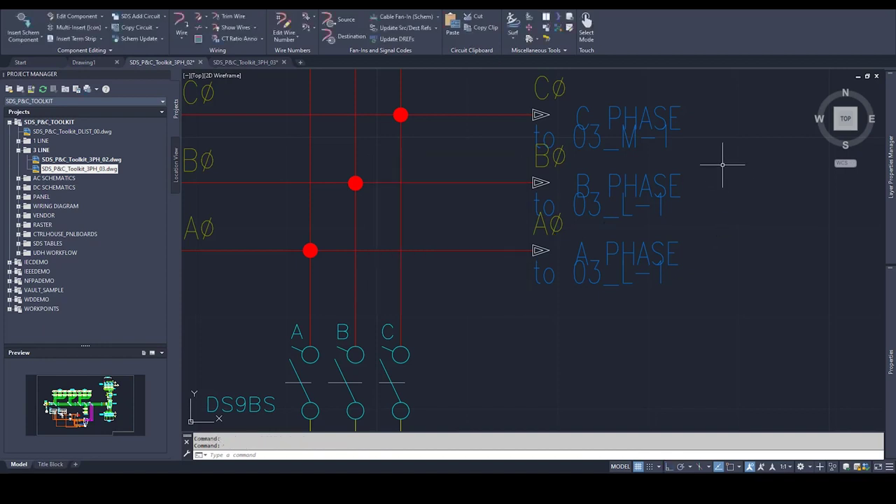
# Step: Move the C, B and A PHASE labels upward, clear of their to 03 references
pyautogui.rightClick(662, 121)
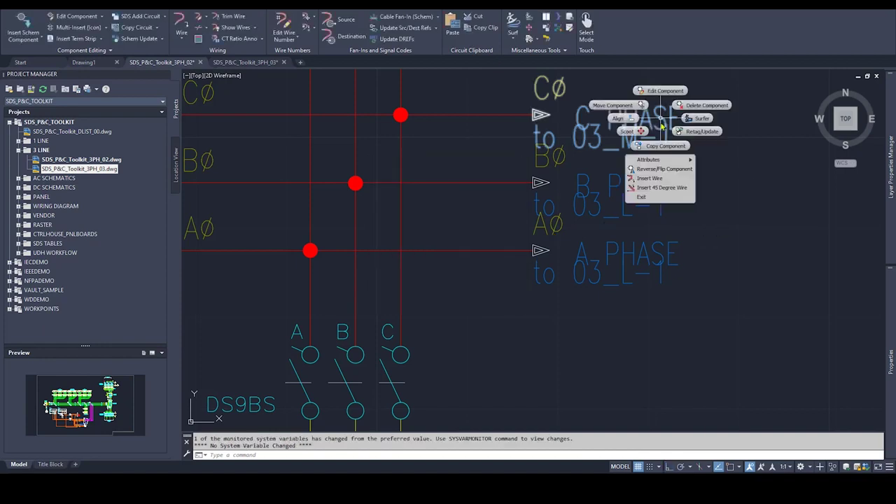
pyautogui.moveTo(658, 159)
pyautogui.click(702, 159)
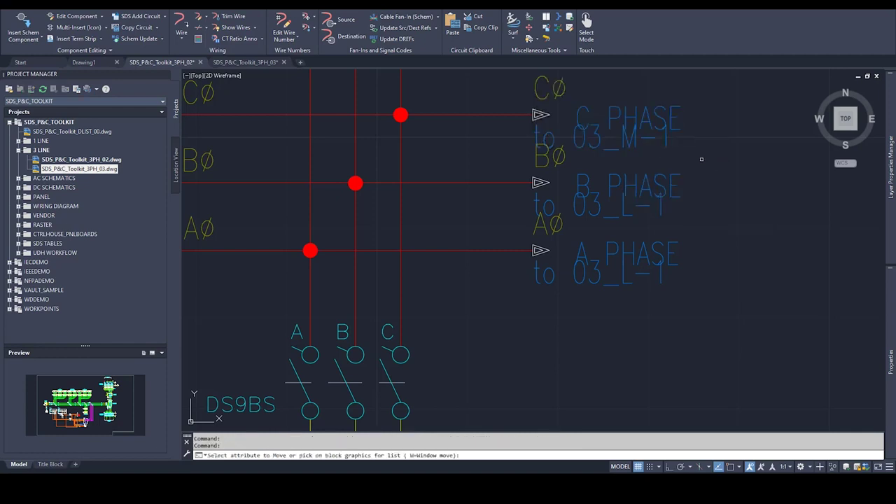
pyautogui.click(671, 120)
pyautogui.click(669, 184)
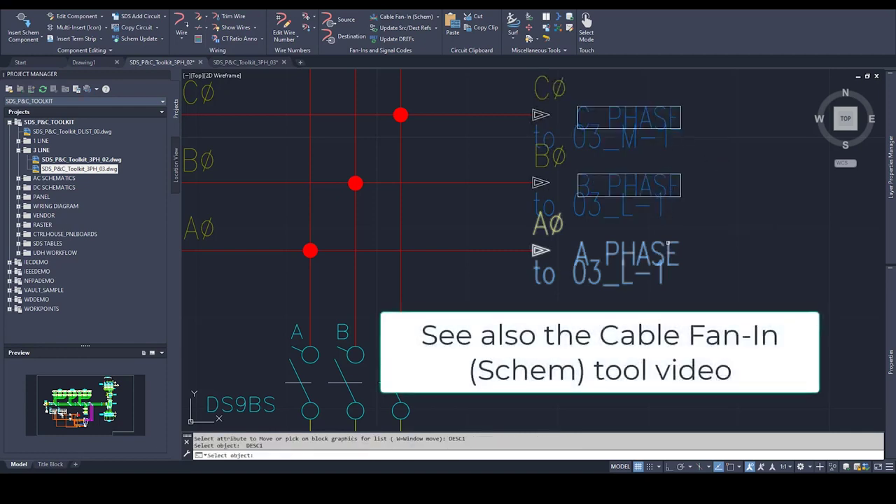
pyautogui.click(668, 242)
pyautogui.press('Return')
pyautogui.click(703, 250)
pyautogui.click(694, 249)
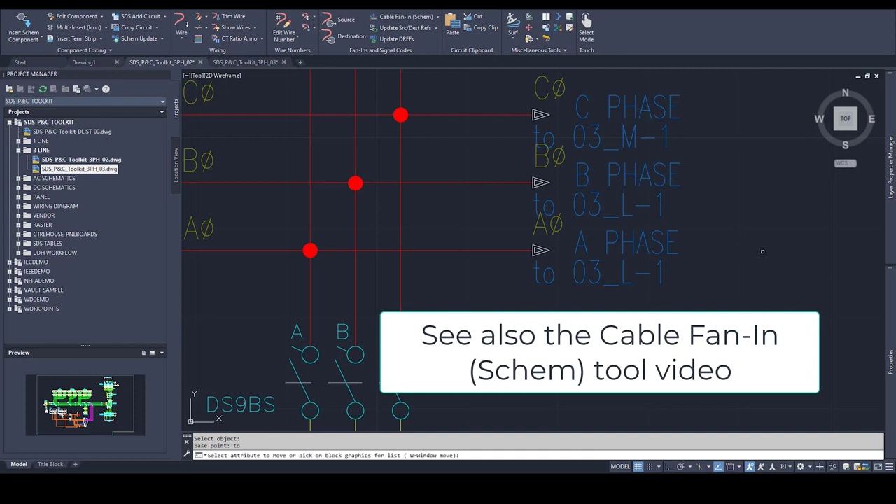
pyautogui.press('Return')
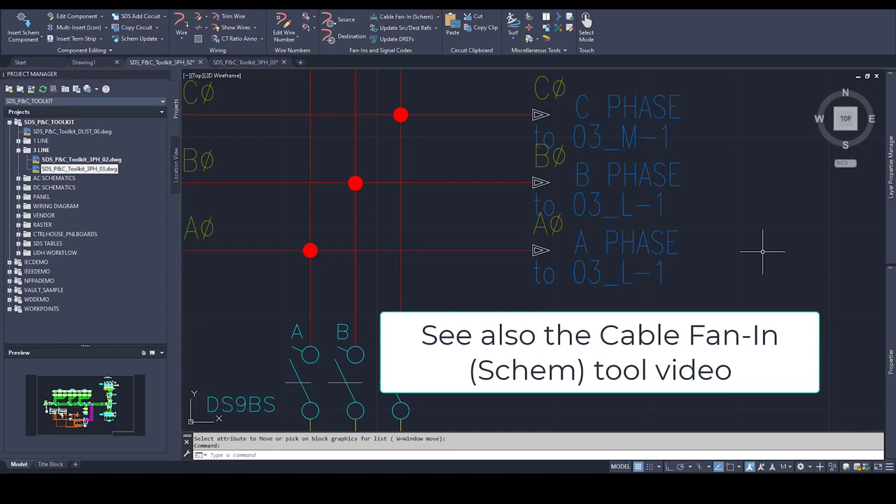